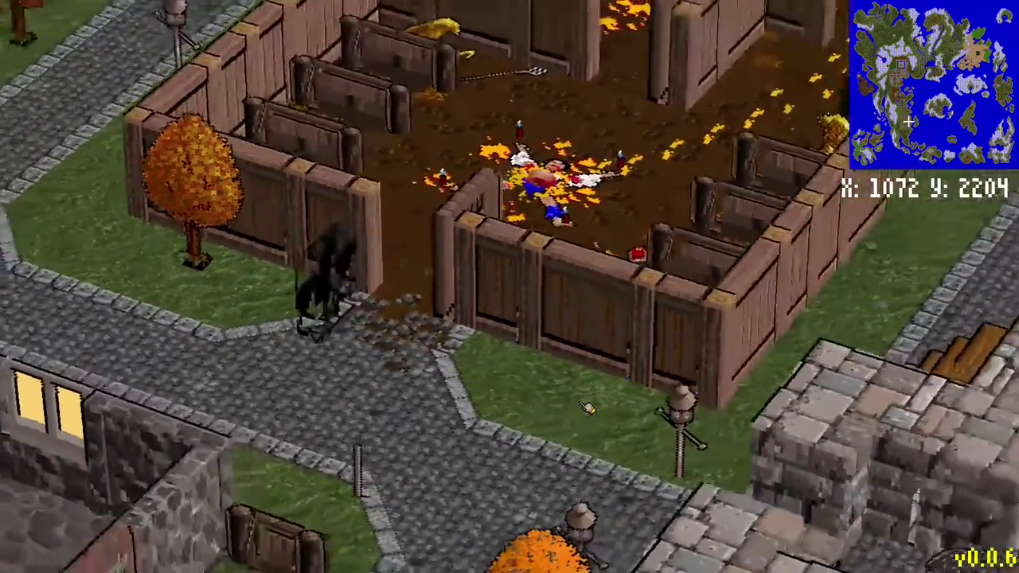
Examine the wooden-walled stable and the surrounding streets and buildings from several angles
key(q)
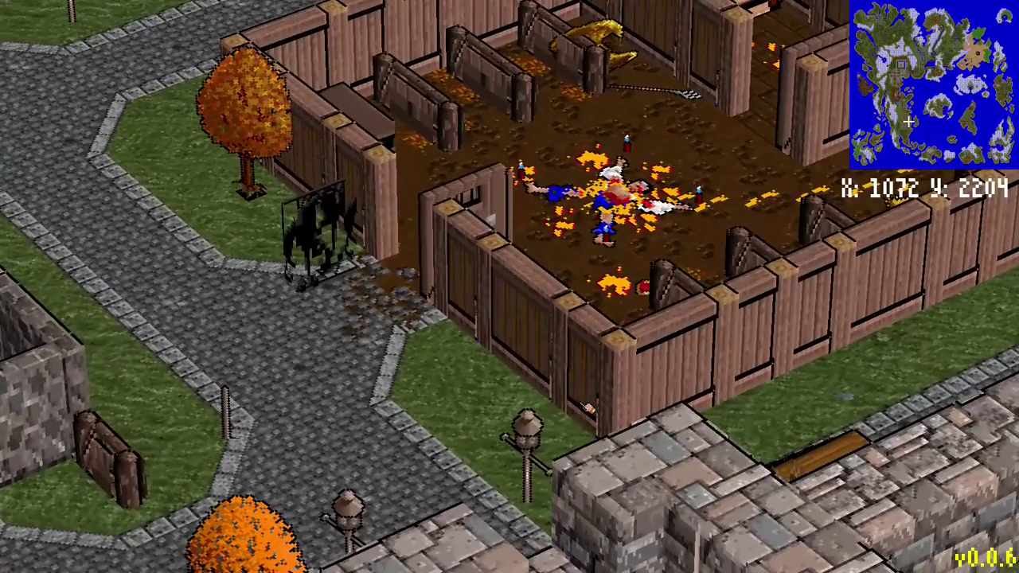
key(a)
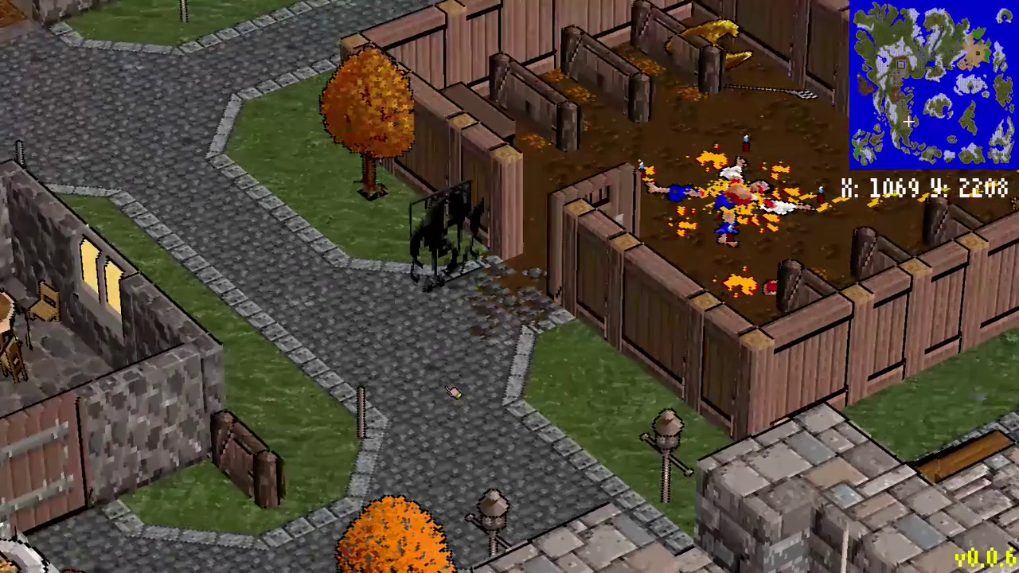
key(e)
key(a)
key(w)
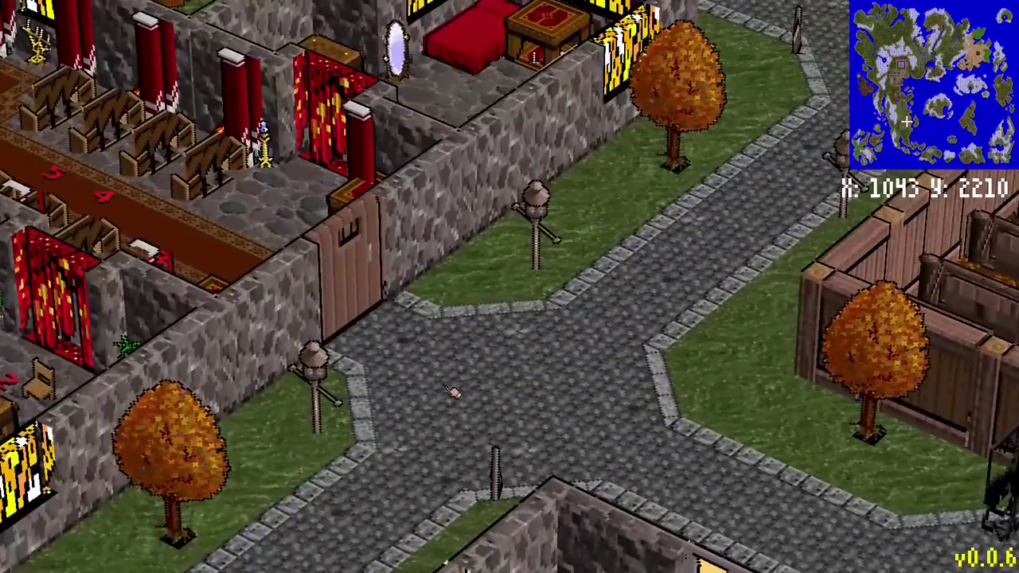
key(e)
key(Right)
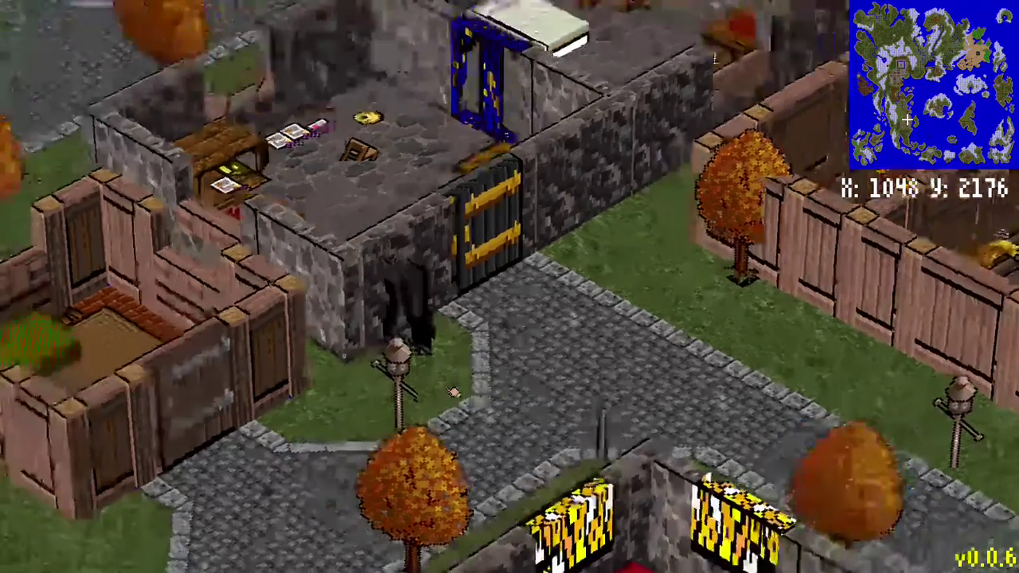
key(Right)
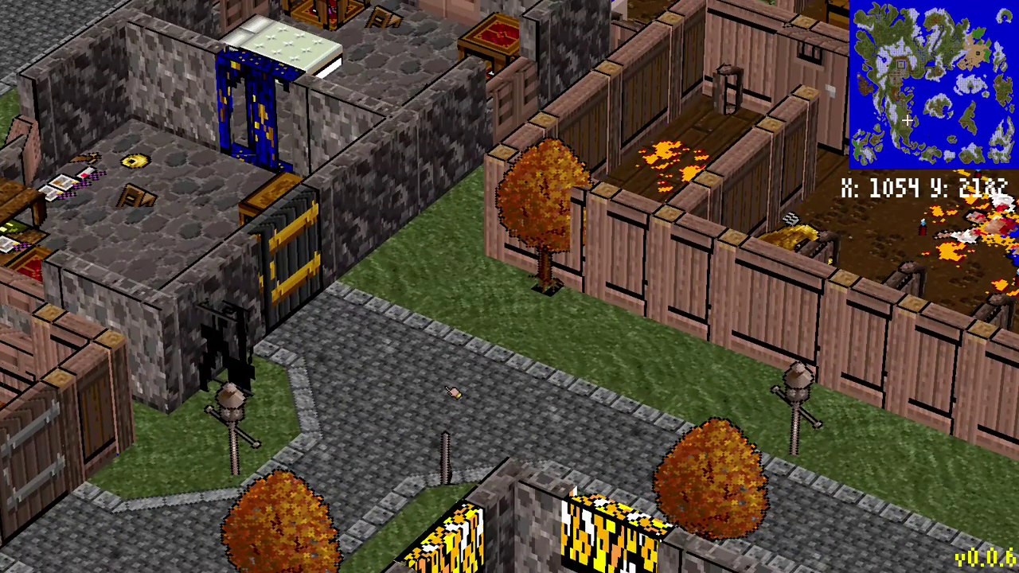
key(Right)
key(Down)
key(Right)
key(Right)
key(e)
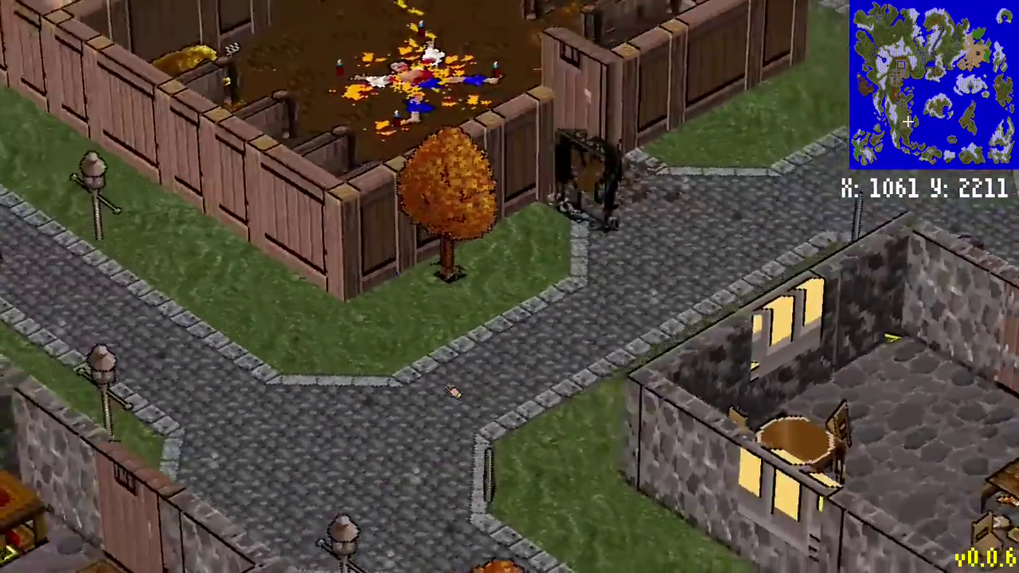
Select the wooden door at the stable entrance and open it in the Object Viewer
key(d)
key(w)
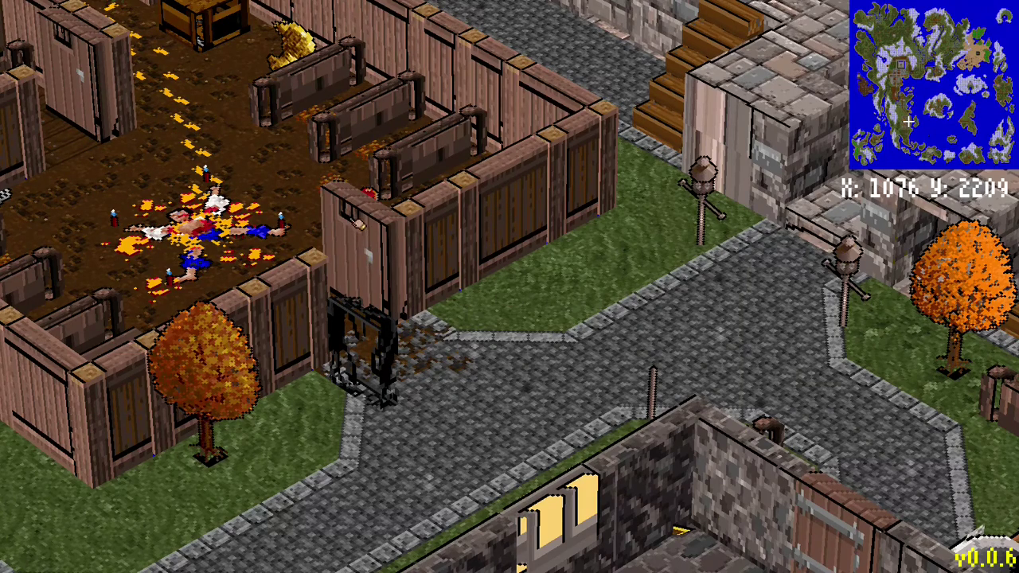
click(369, 272)
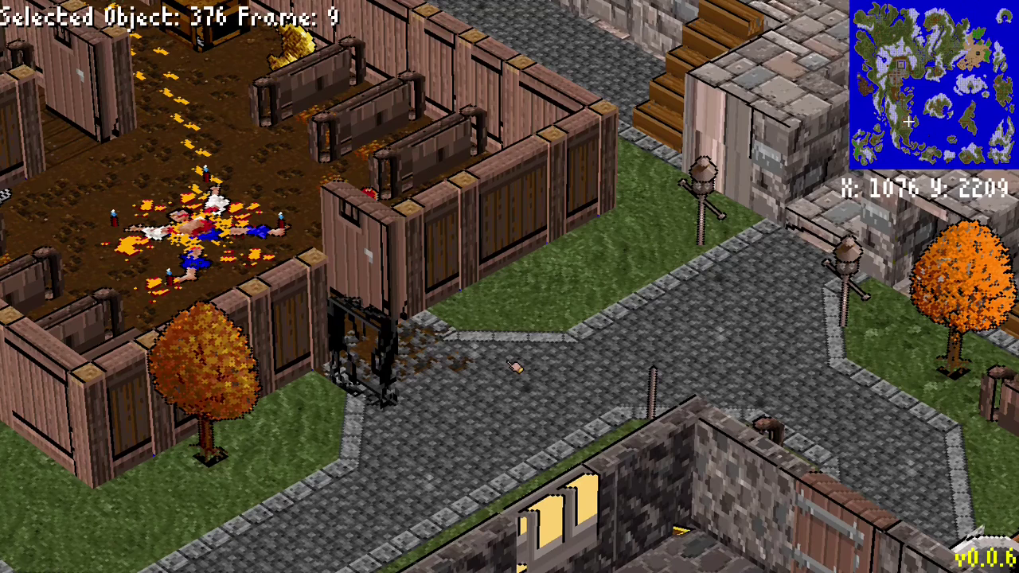
key(F1)
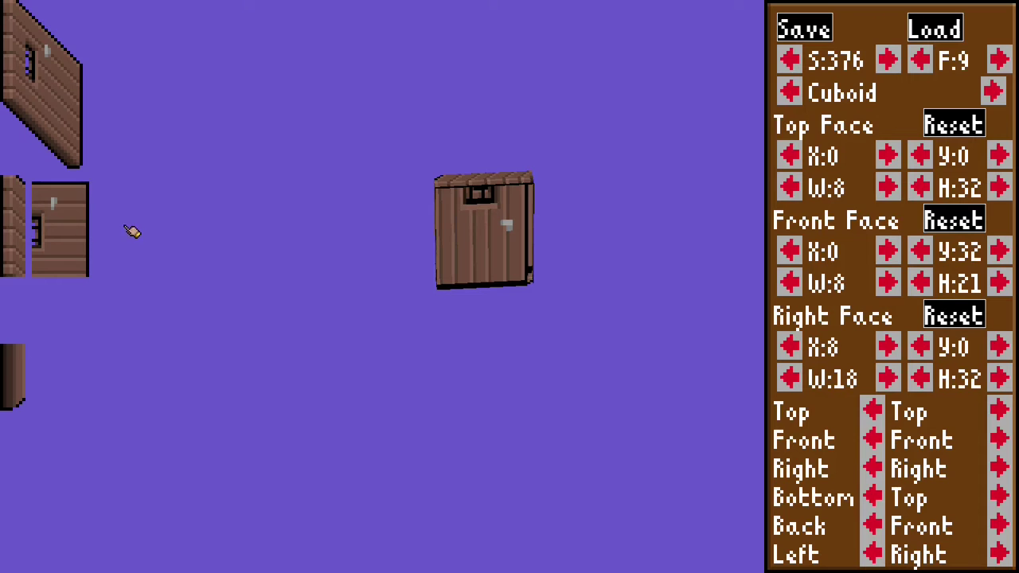
Reduce the width of the door's top face to 4
key(q)
key(q)
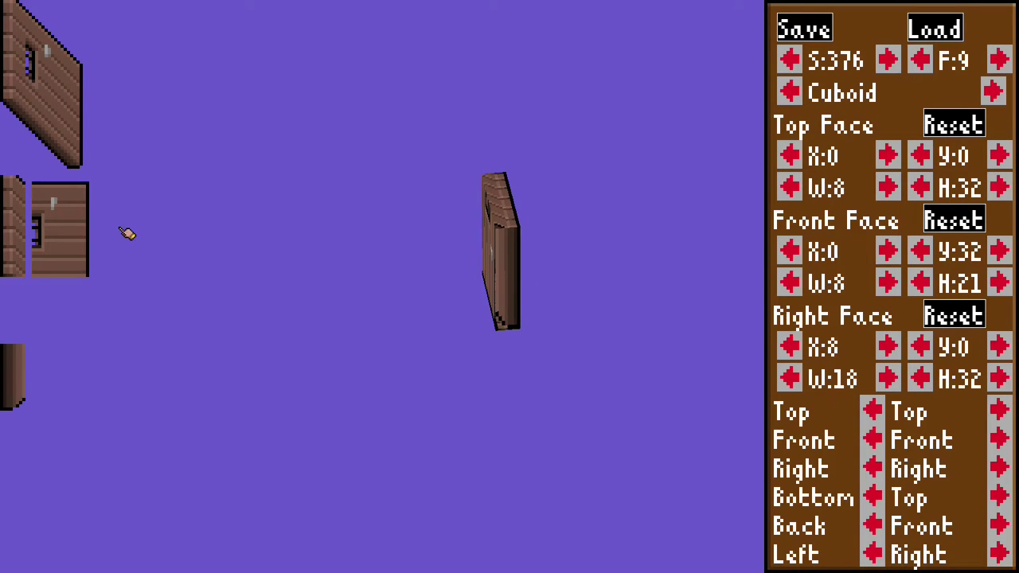
key(e)
key(q)
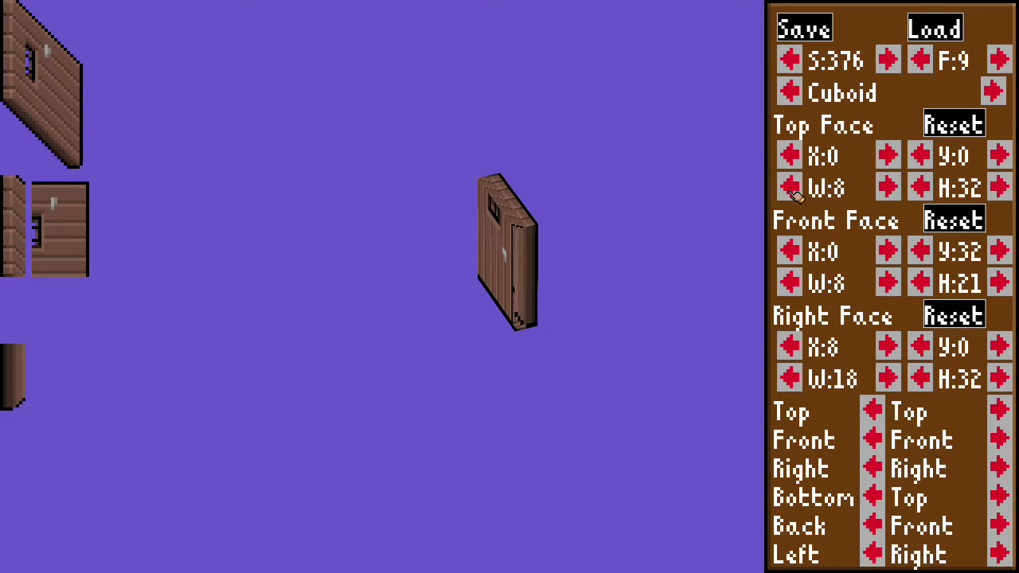
click(790, 188)
click(790, 188)
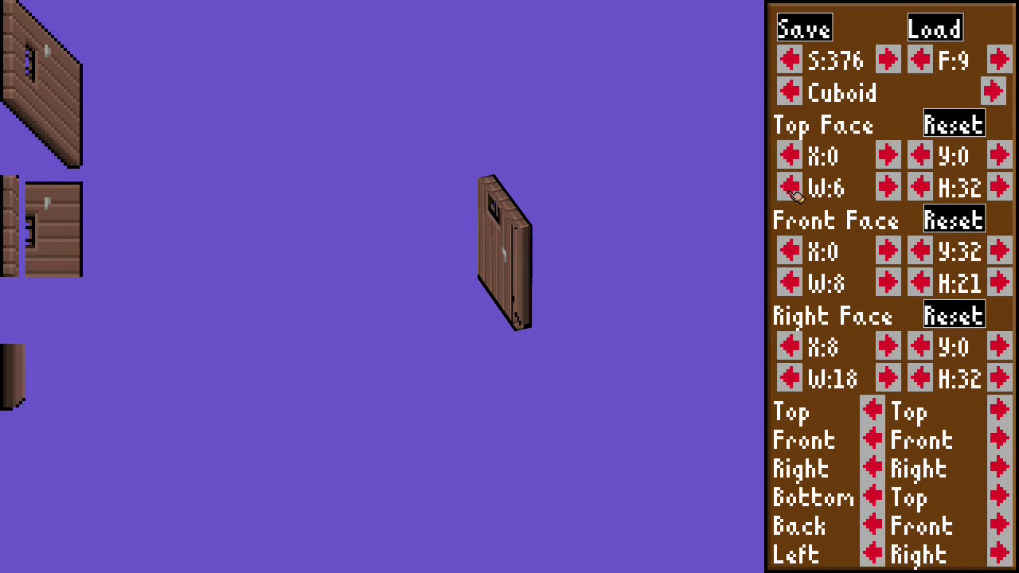
click(792, 188)
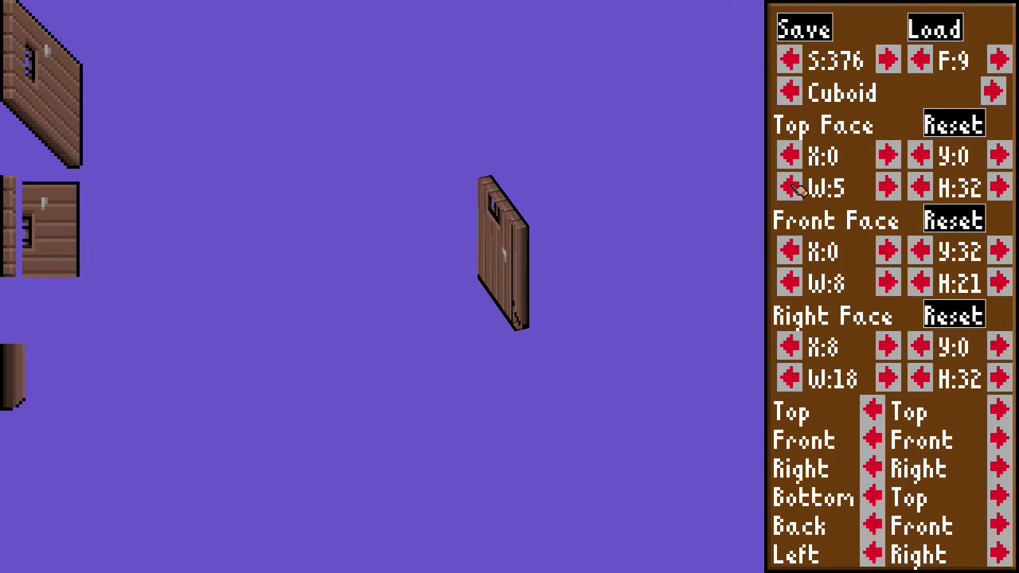
click(793, 188)
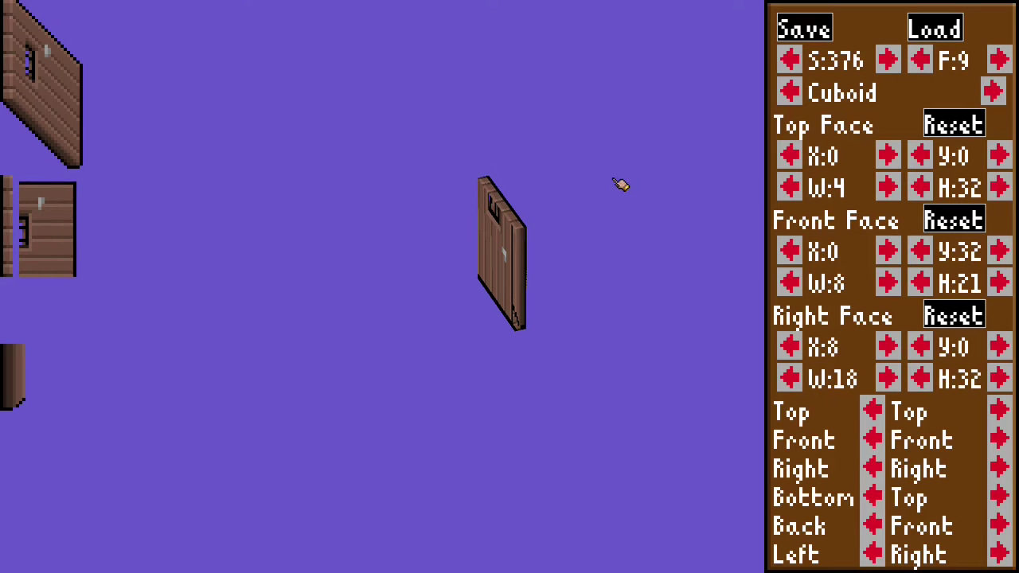
Reduce the width of the door's front face to 4, keeping the right face width at 18
key(e)
key(q)
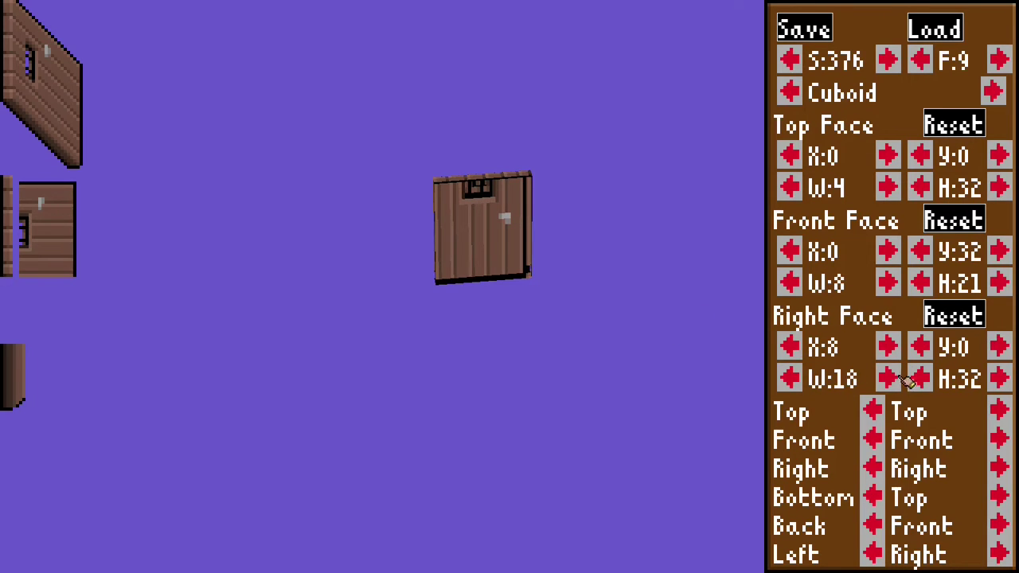
click(793, 379)
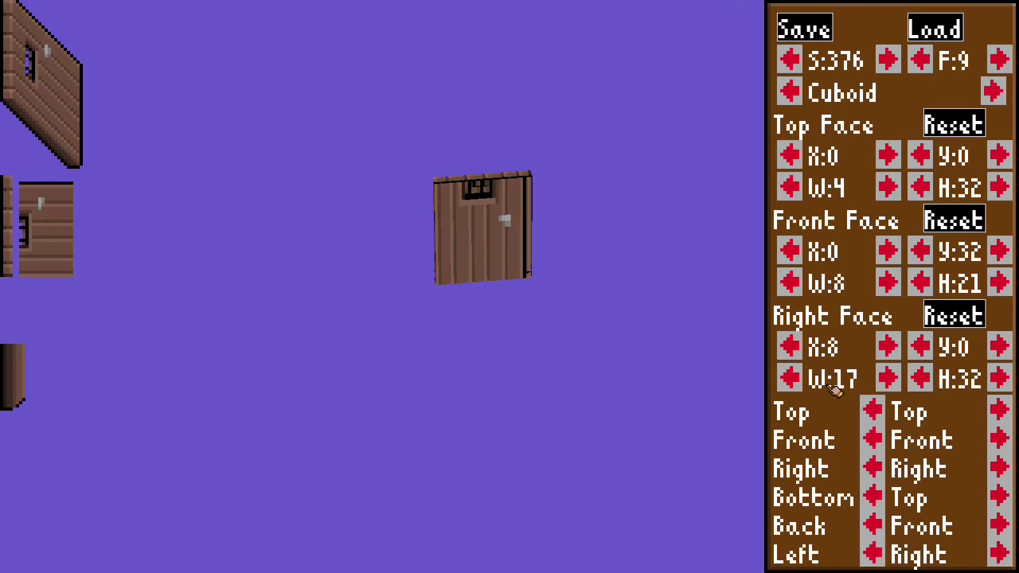
click(891, 379)
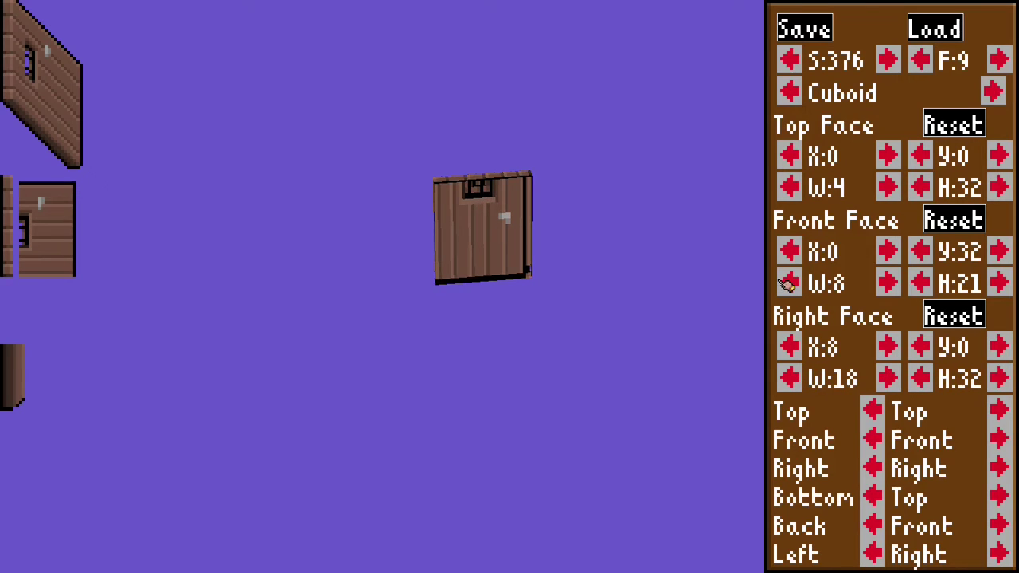
click(788, 283)
click(789, 283)
click(788, 283)
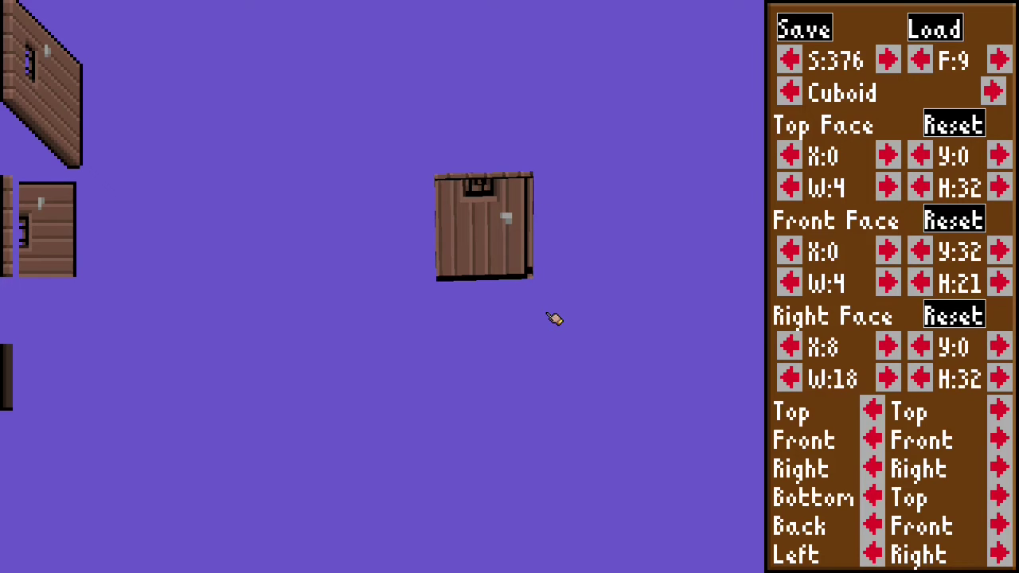
Set the door's right face to X 6, width 19 and height 32
key(q)
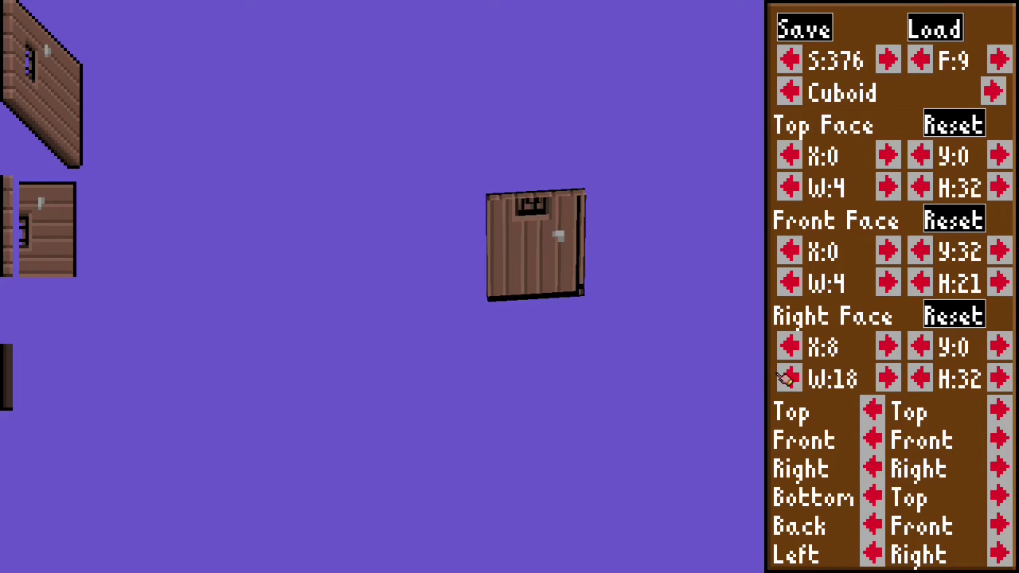
click(889, 379)
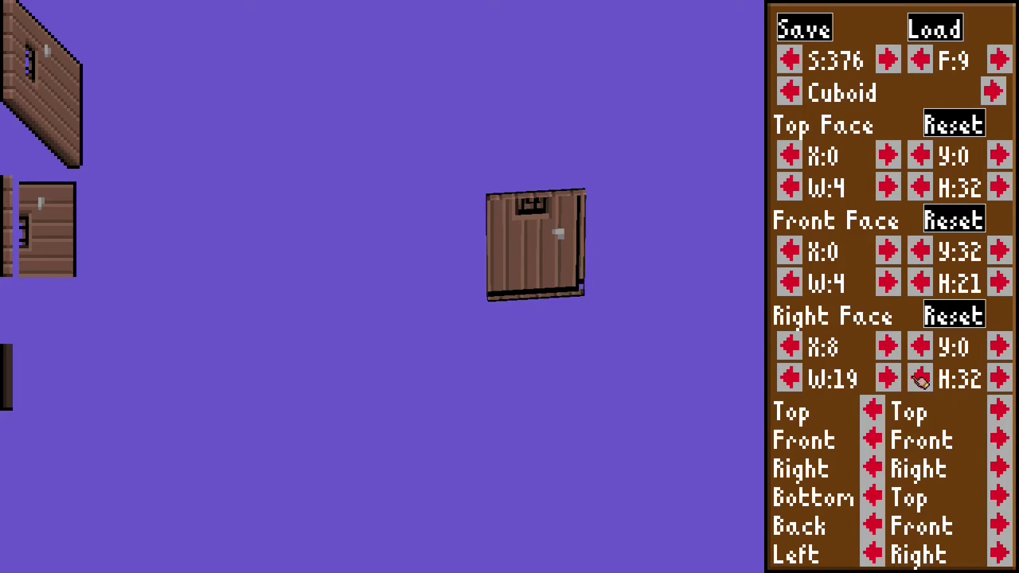
click(922, 379)
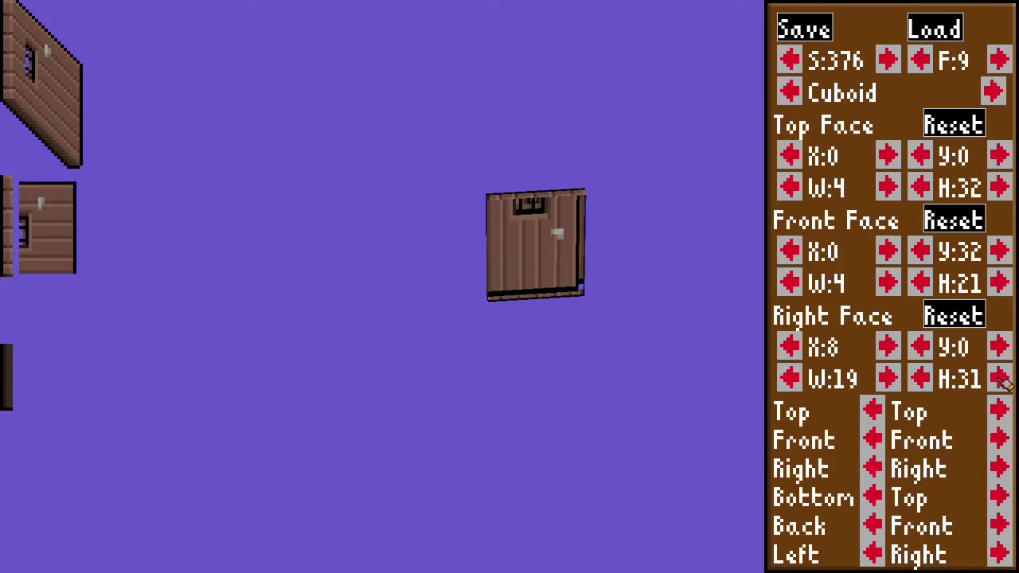
click(1002, 380)
click(1002, 380)
click(1002, 380)
click(1002, 380)
click(793, 349)
click(793, 349)
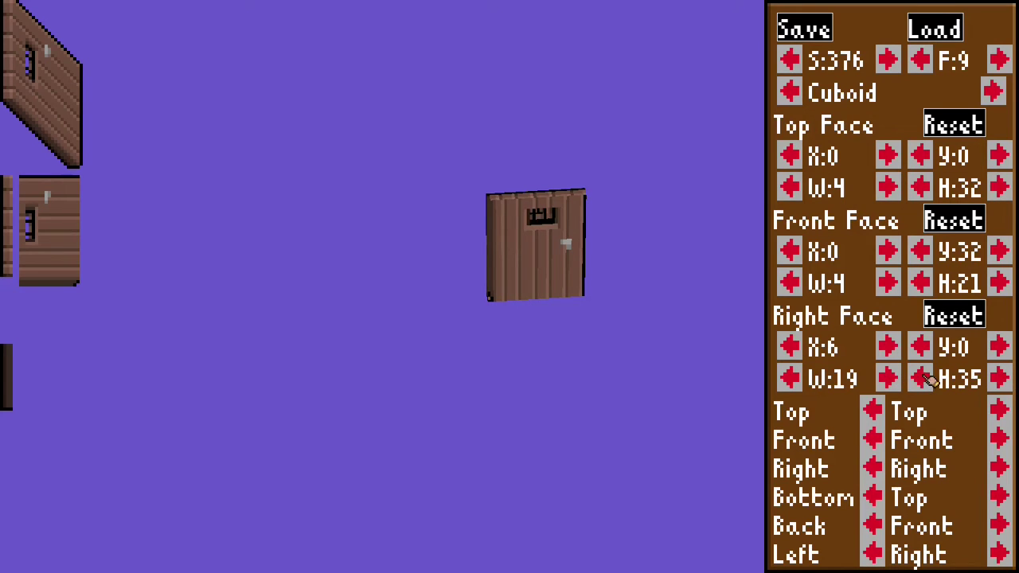
click(924, 379)
click(923, 379)
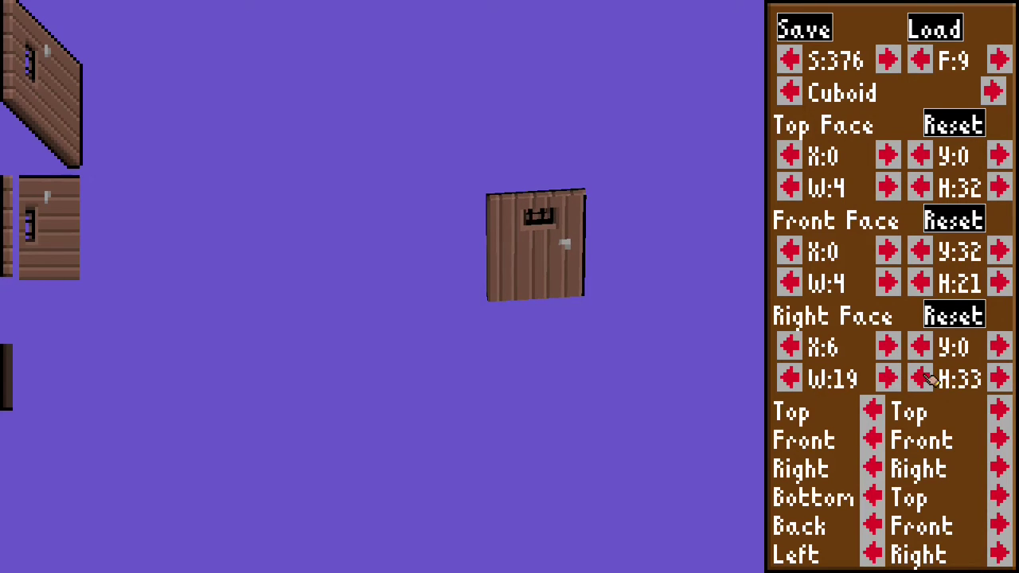
click(924, 379)
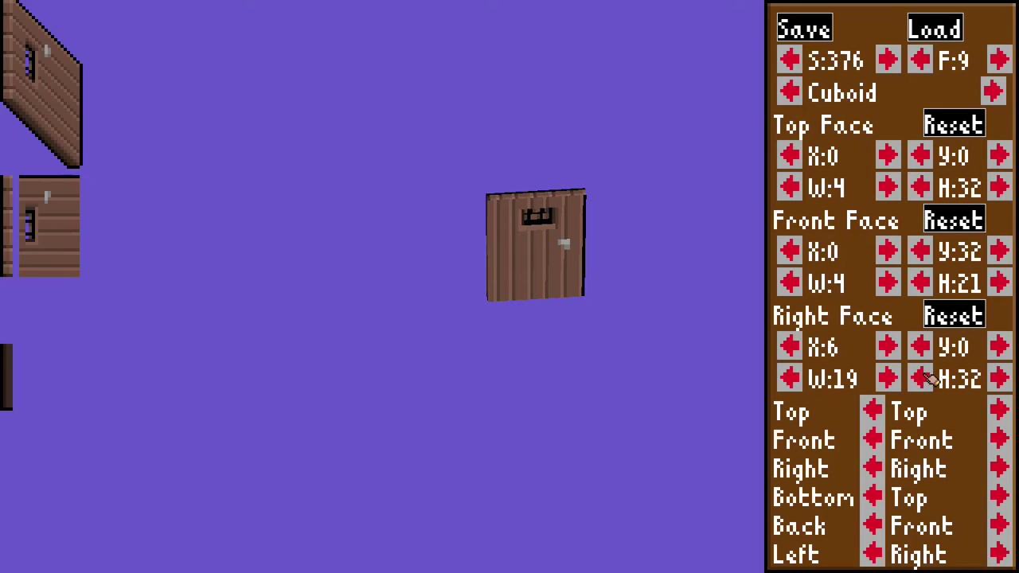
Examine the edited door from several angles, both on its own and in the game world, and return to the Object Viewer
key(Right)
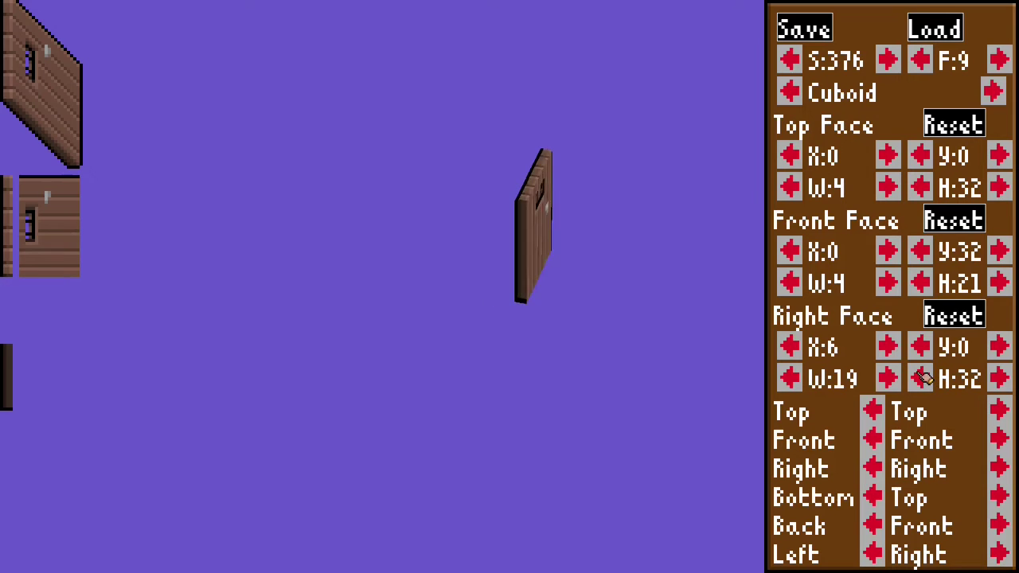
key(Left)
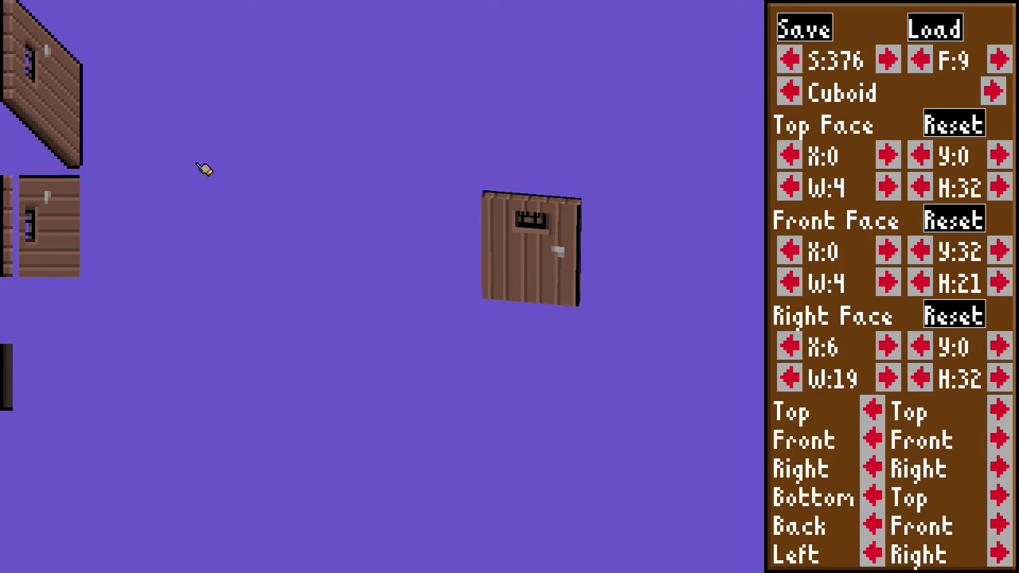
drag(295, 198, 384, 209)
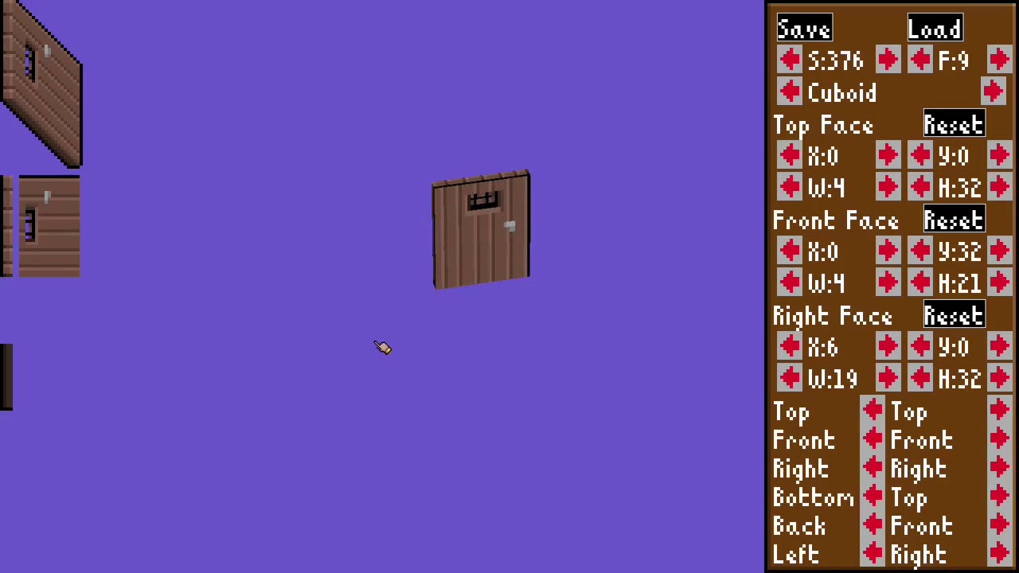
key(F1)
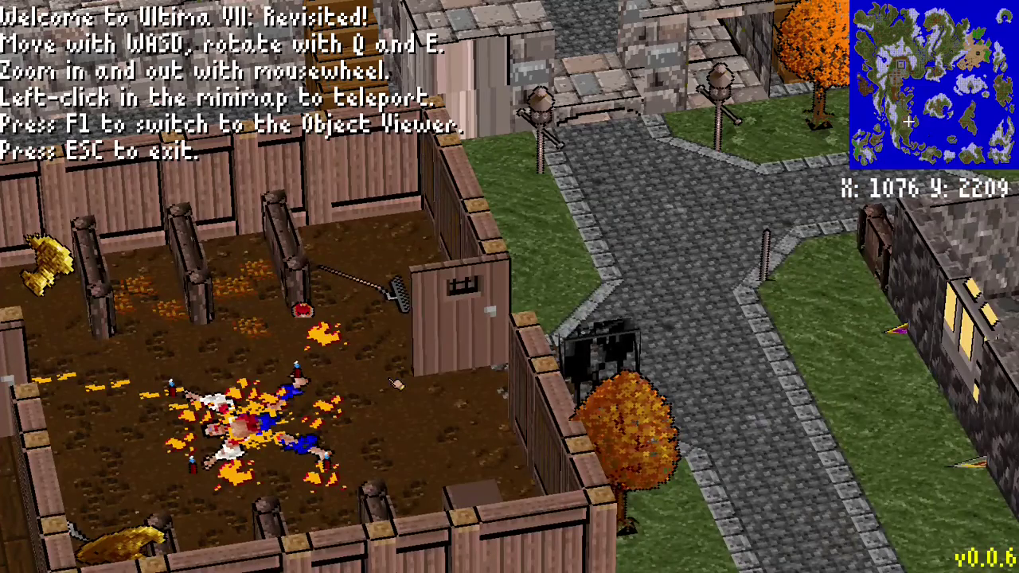
key(q)
key(e)
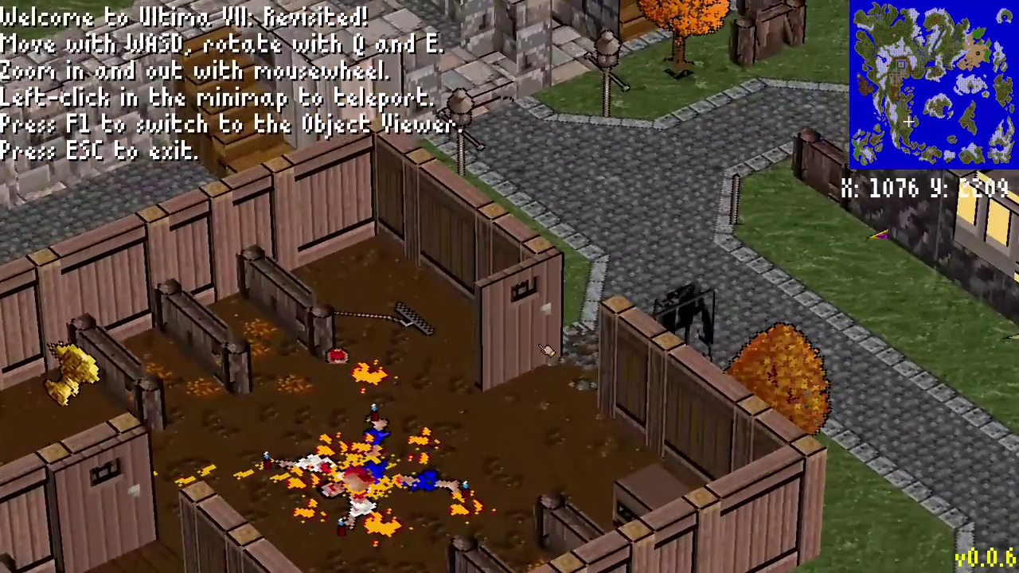
key(a)
key(s)
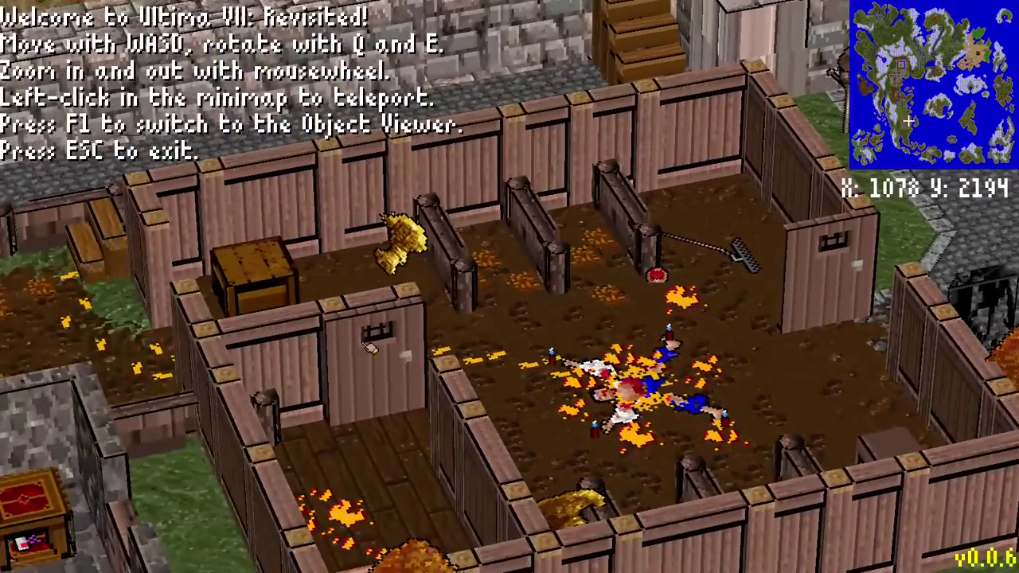
key(e)
key(q)
key(s)
key(e)
key(d)
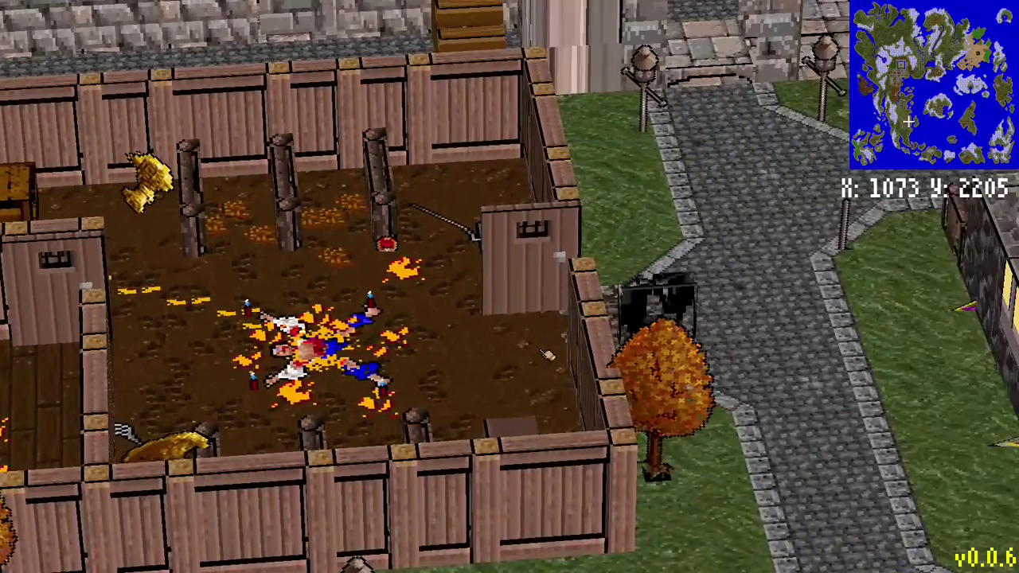
key(w)
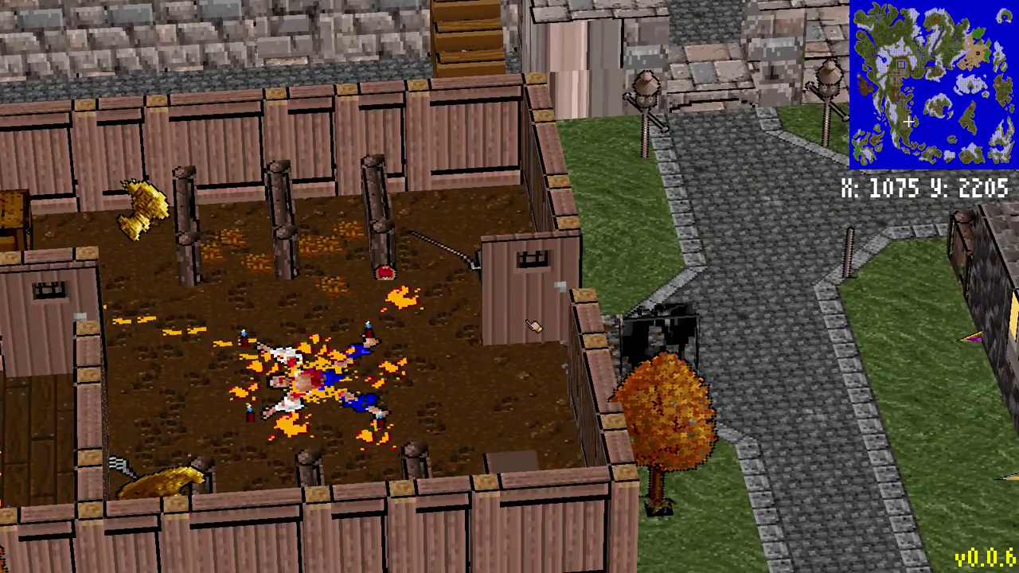
key(e)
key(q)
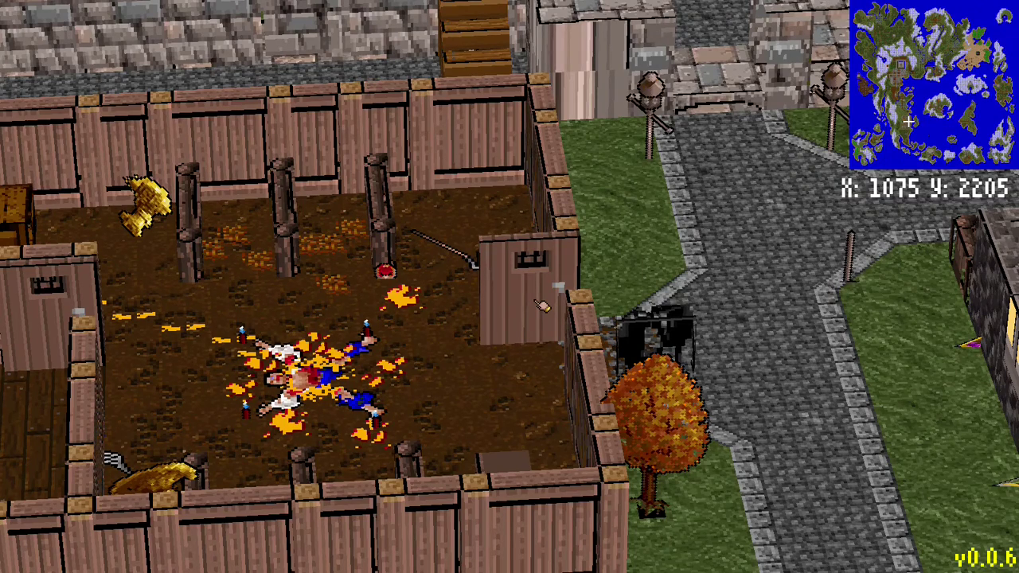
key(d)
key(q)
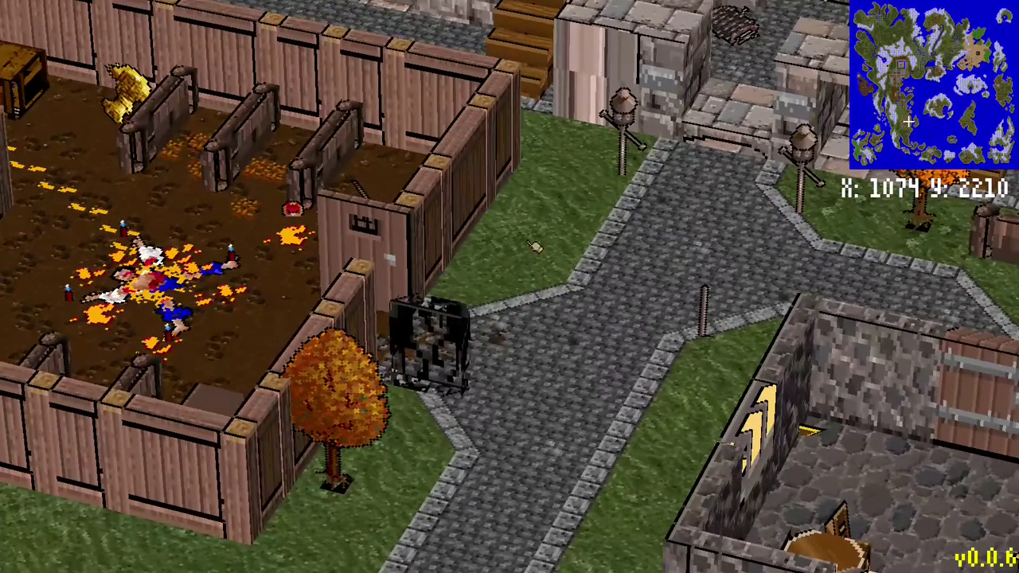
key(F1)
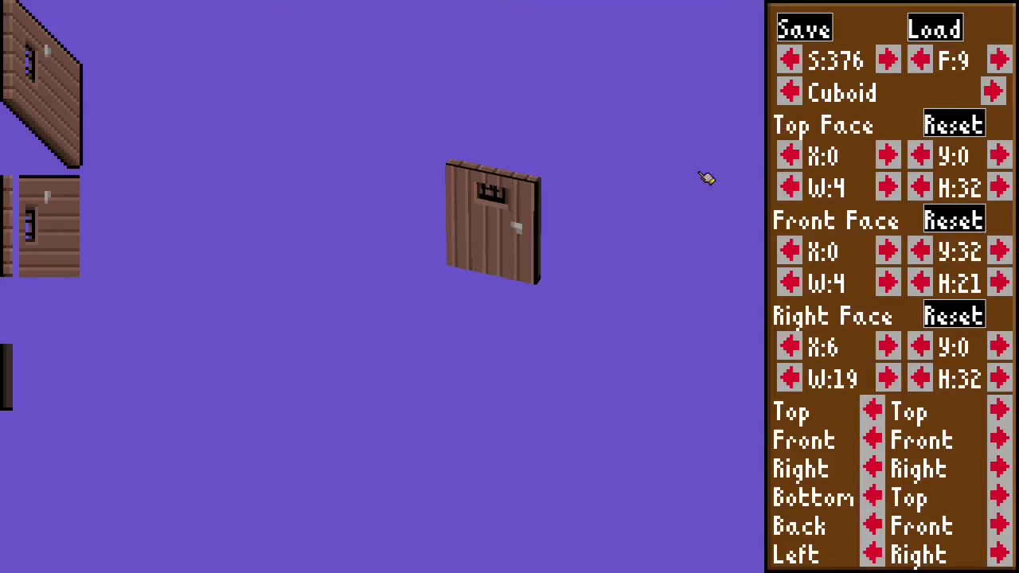
Save the stable door's cuboid face settings and inspect its front, side and top faces from several angles
click(806, 30)
key(e)
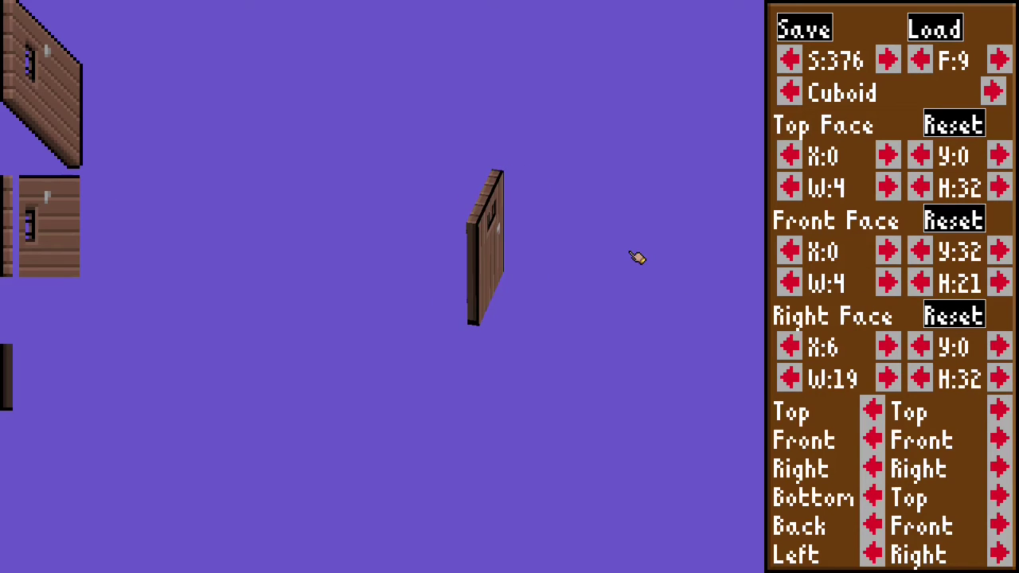
key(Right)
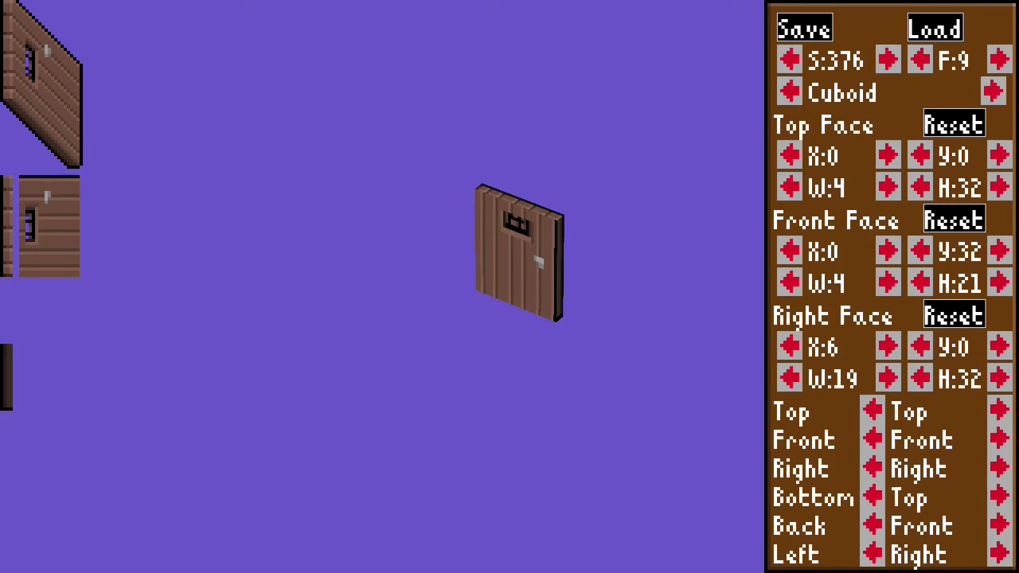
key(q)
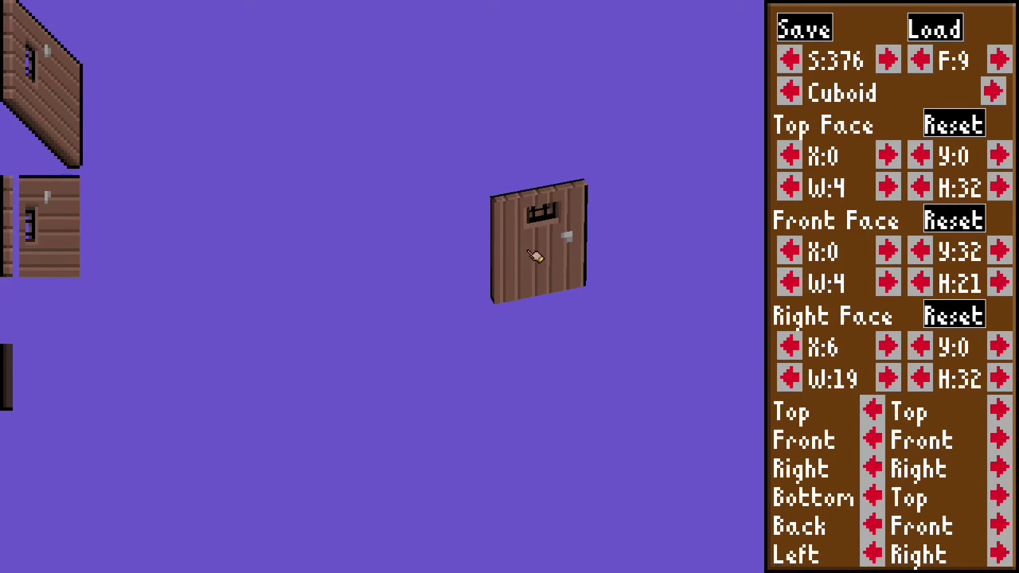
key(e)
key(Right)
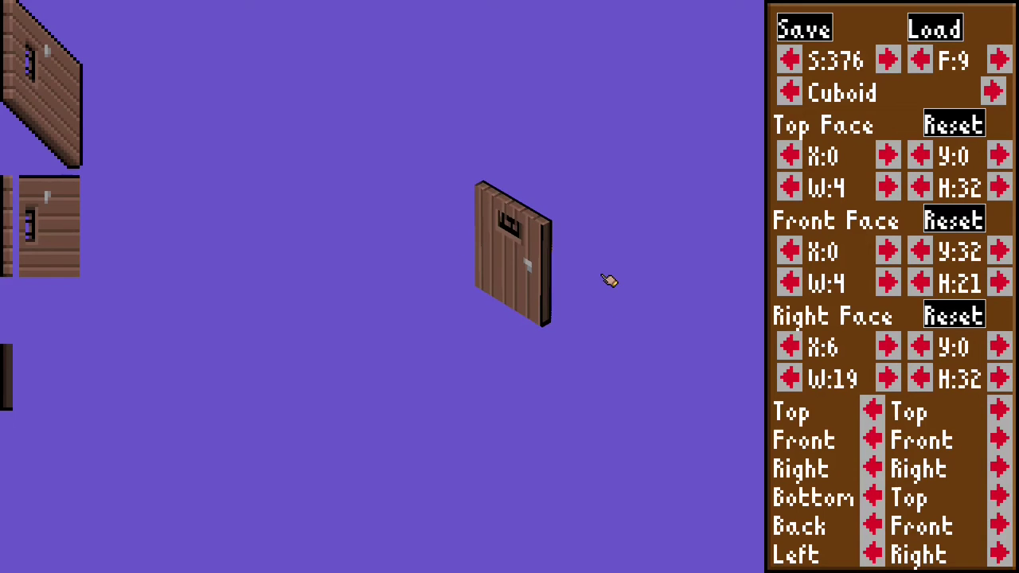
key(Right)
key(Right)
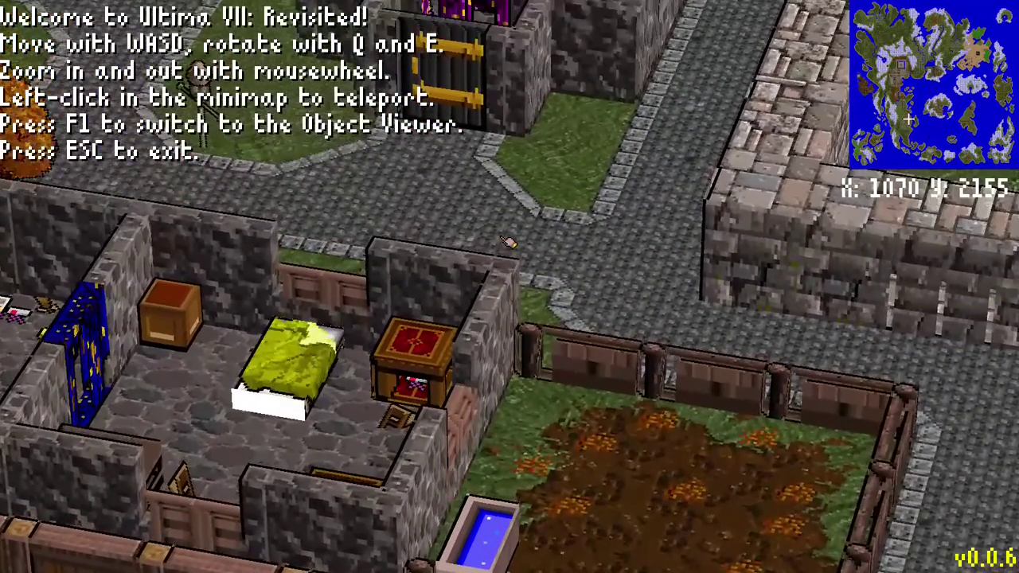
Survey the doors, walls and buildings of the town in the game world, going west and then south past the stables
key(a)
key(a)
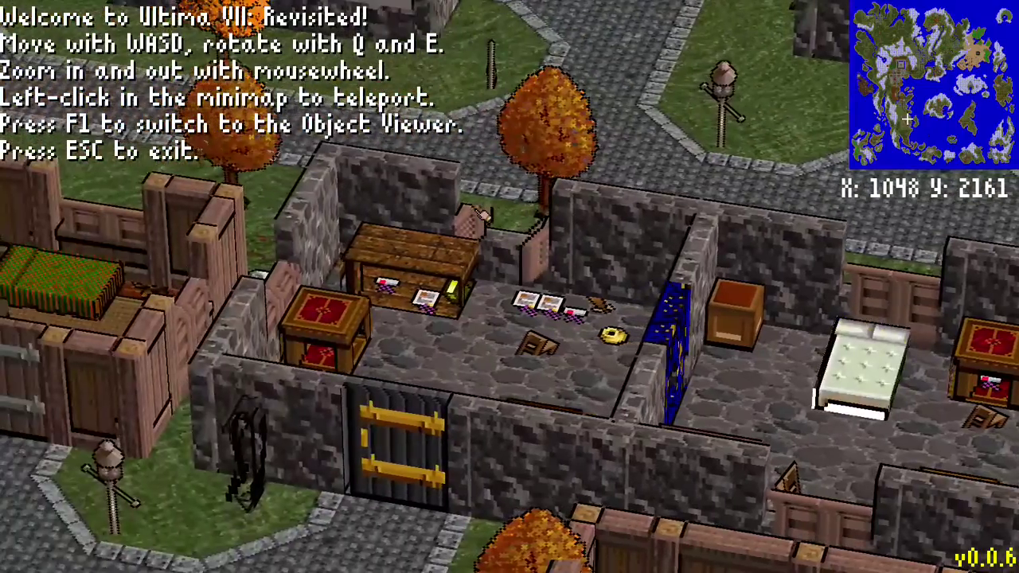
key(s)
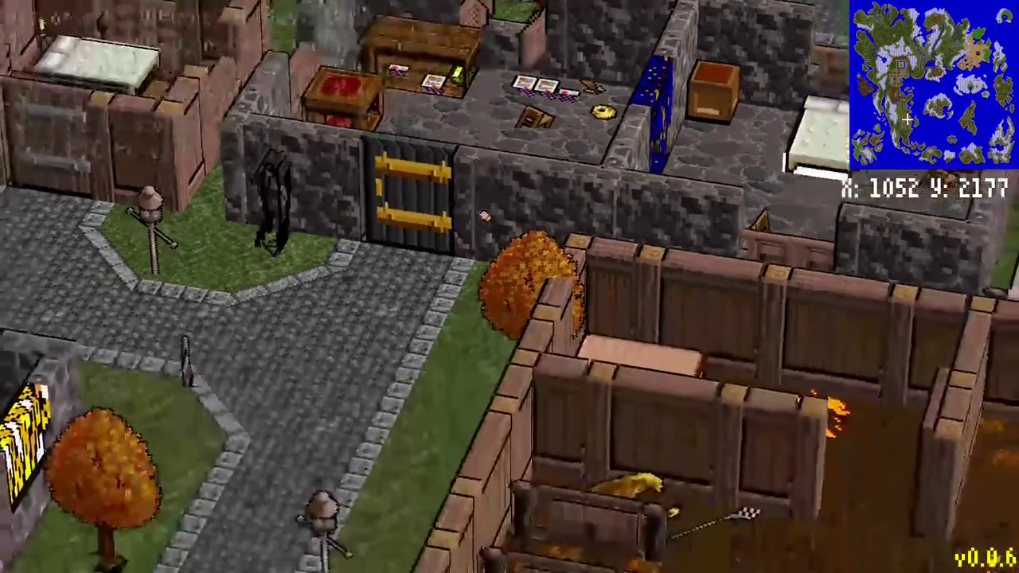
key(s)
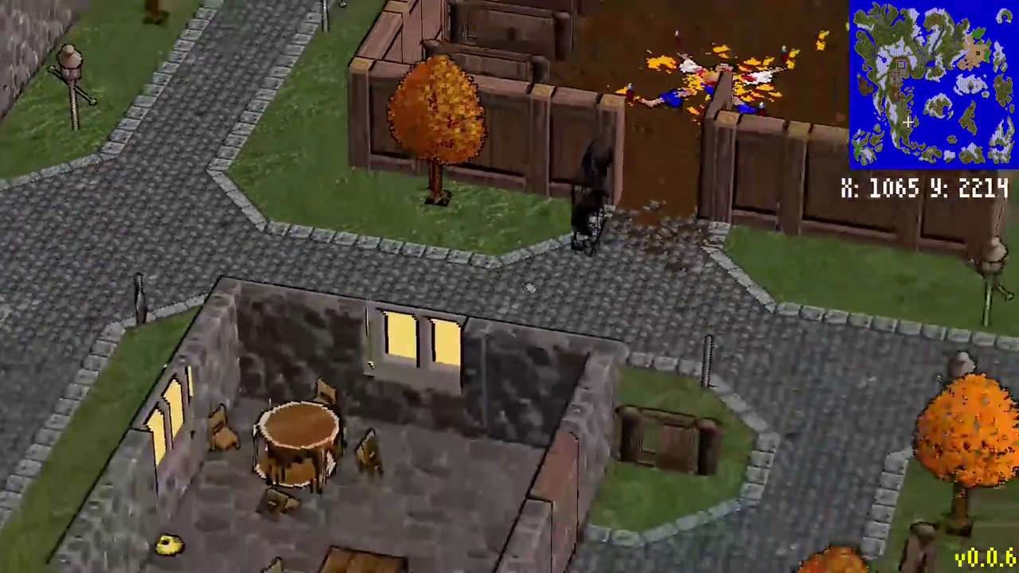